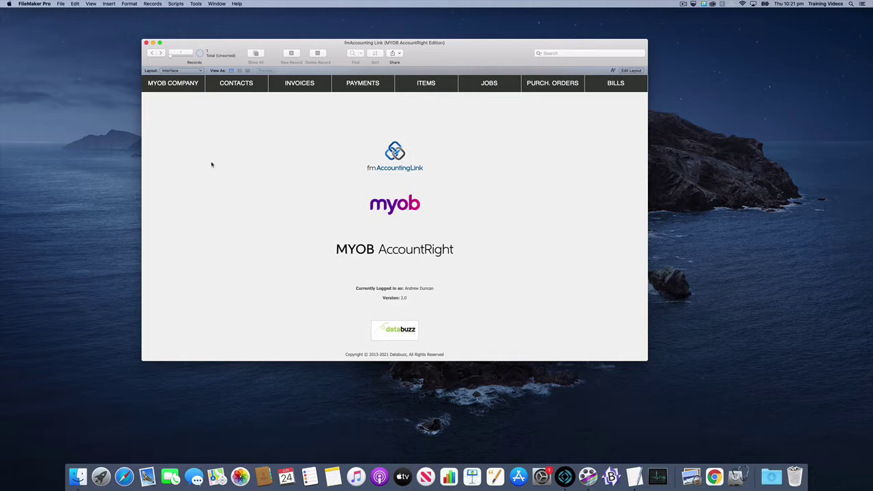
click(183, 86)
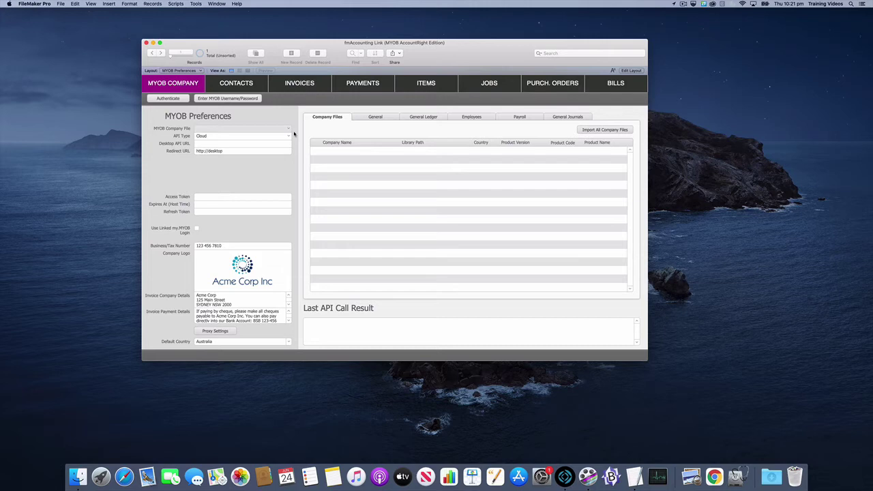
click(288, 138)
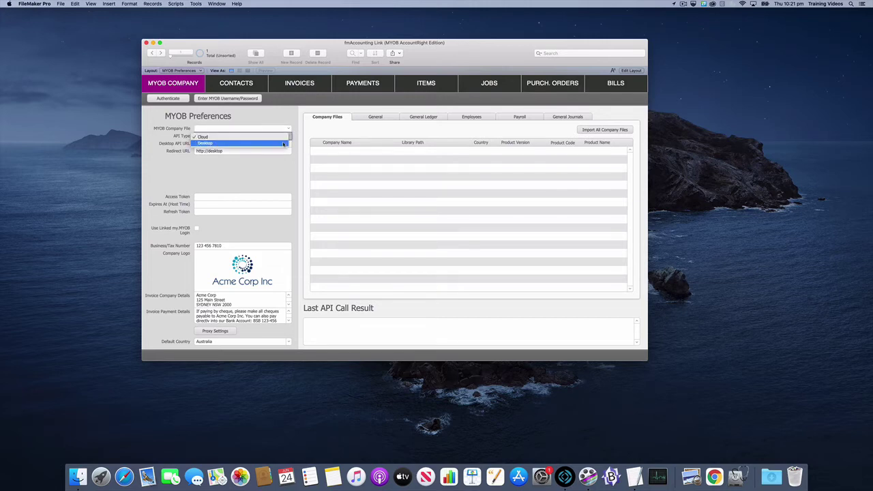
click(283, 143)
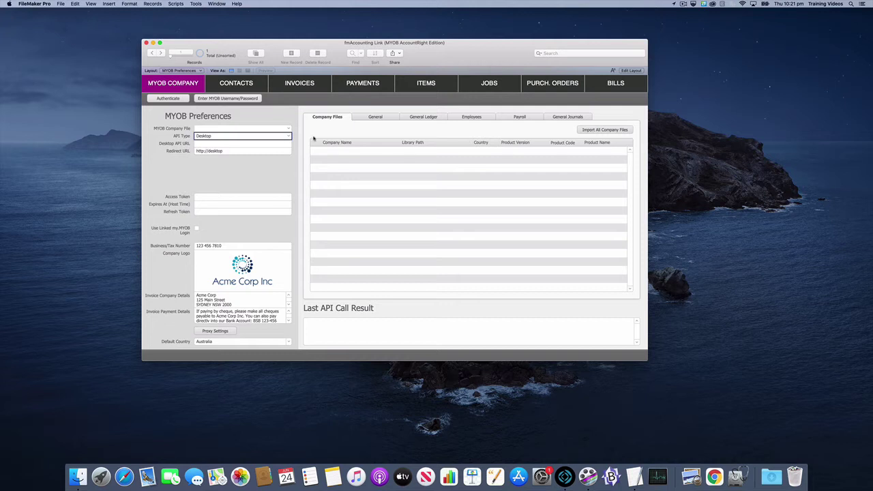
click(206, 143)
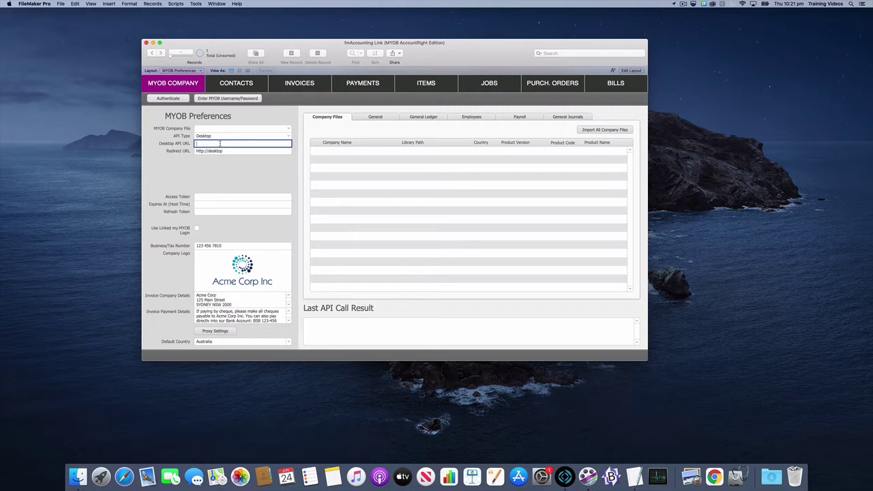
text(http://192.168.0.112:8080/accountright/)
click(249, 180)
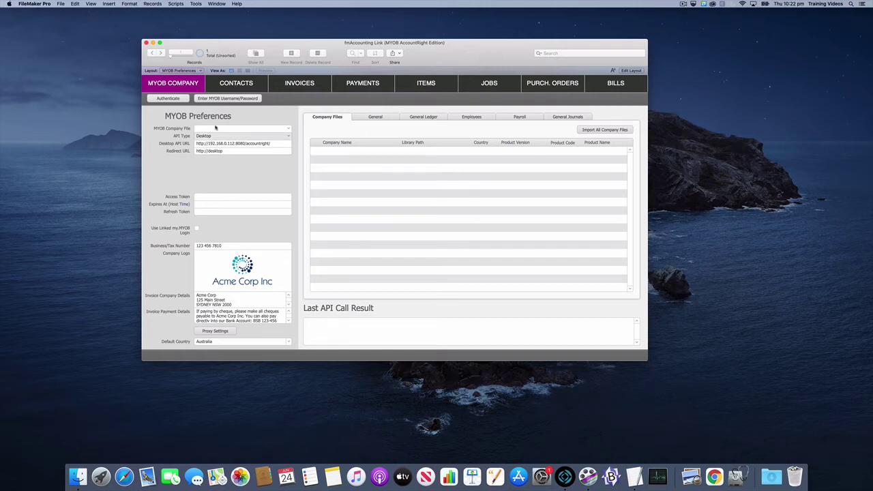
Authenticate with the MYOB desktop API and import all company files, including the Clearwater samples.
click(178, 99)
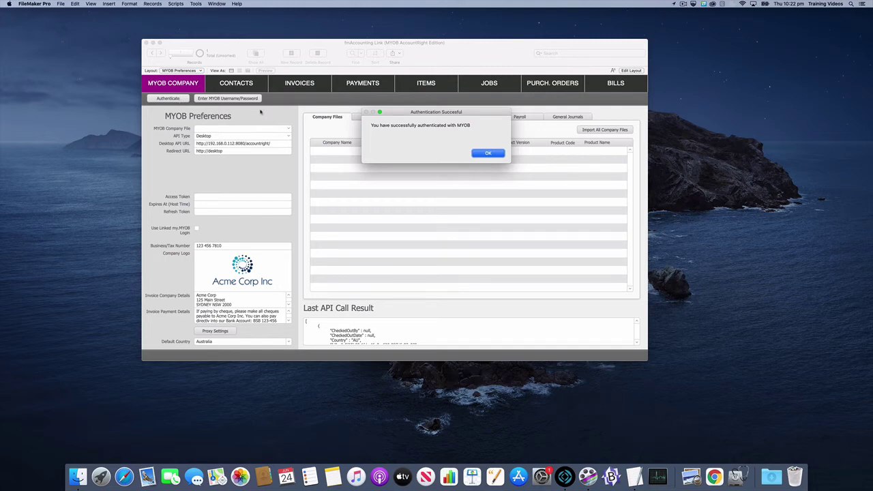
key(Return)
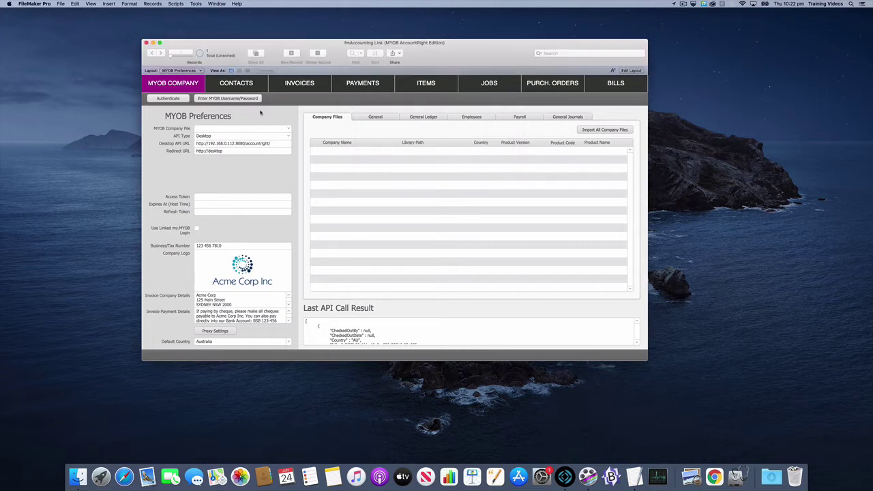
click(613, 131)
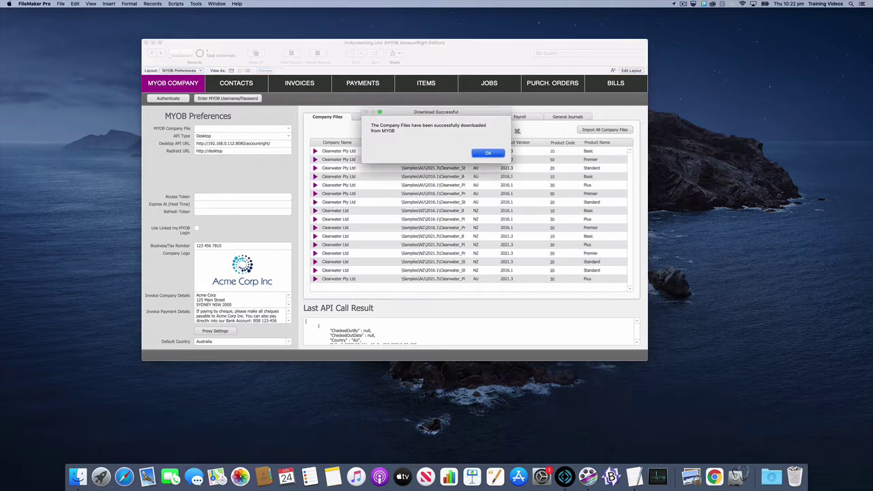
key(Return)
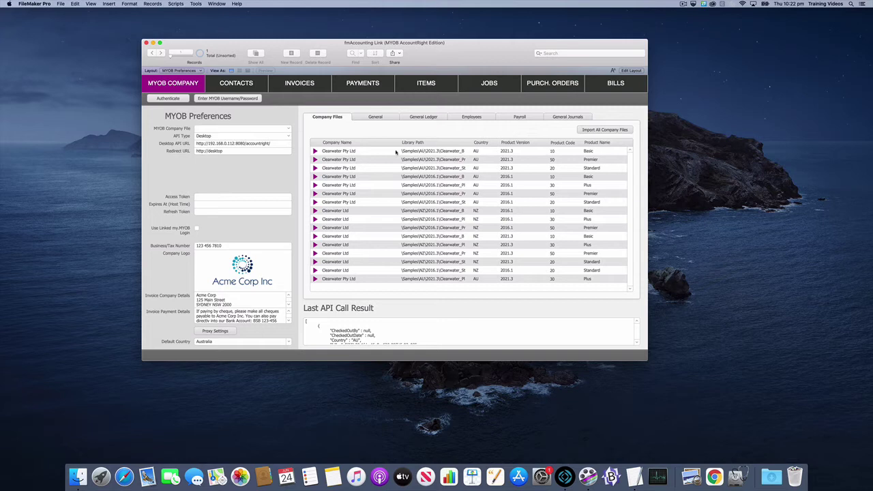
scroll(377, 169, down, 1)
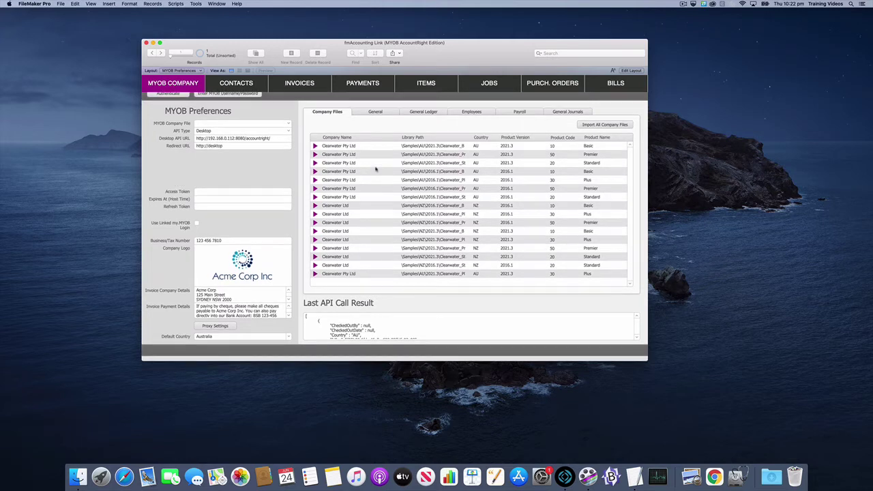
scroll(376, 169, up, 1)
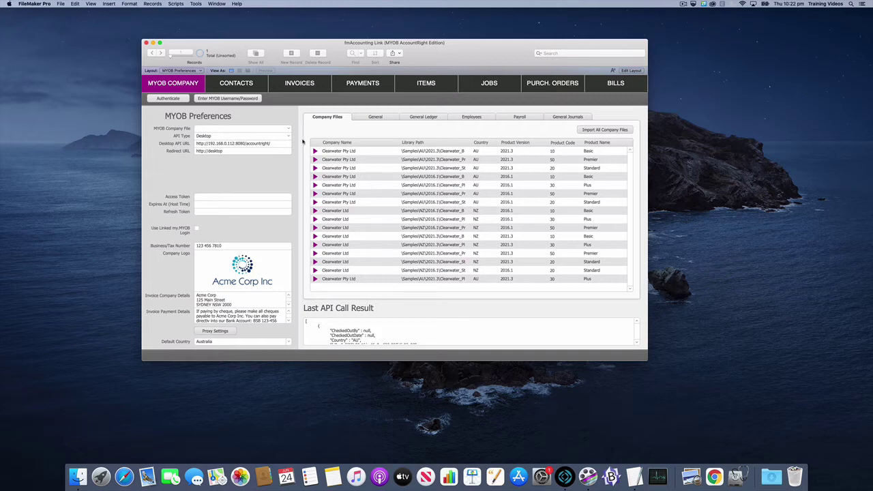
Select Clearwater Pty Ltd Standard AU 2021.3 as the MYOB company file.
click(287, 128)
click(288, 129)
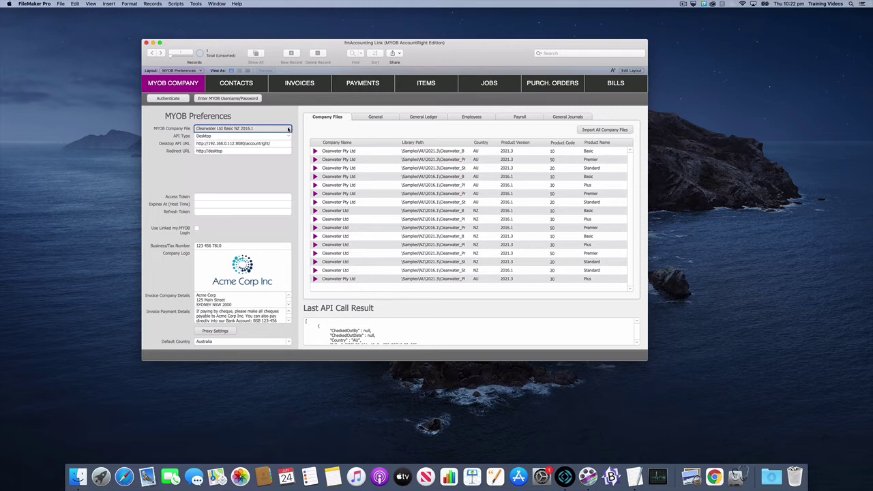
click(288, 129)
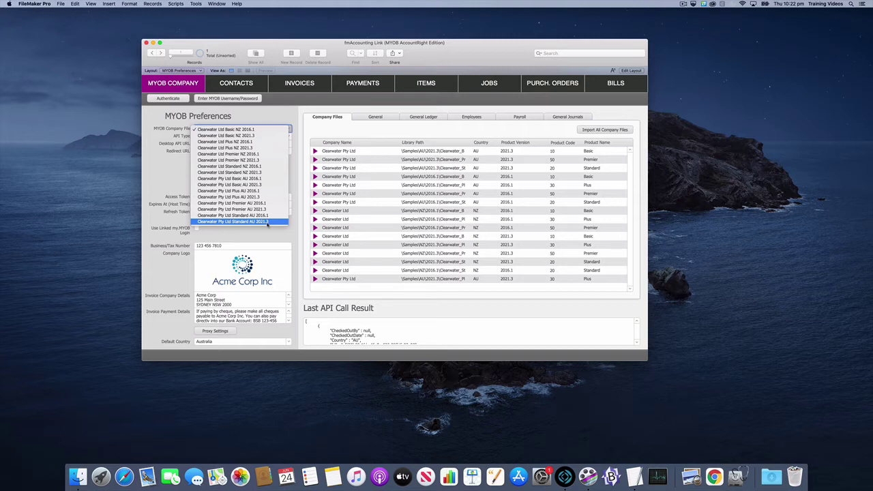
click(267, 221)
click(288, 176)
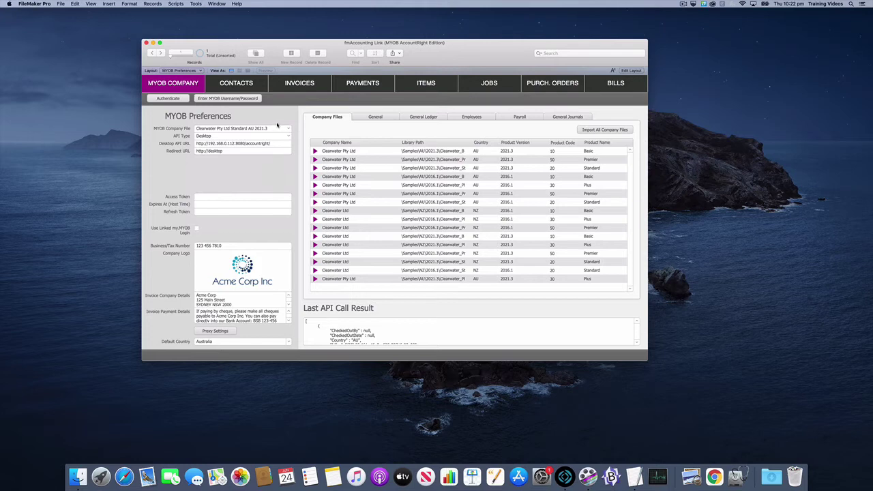
Enter the company file's MYOB username and password and confirm the login.
click(249, 100)
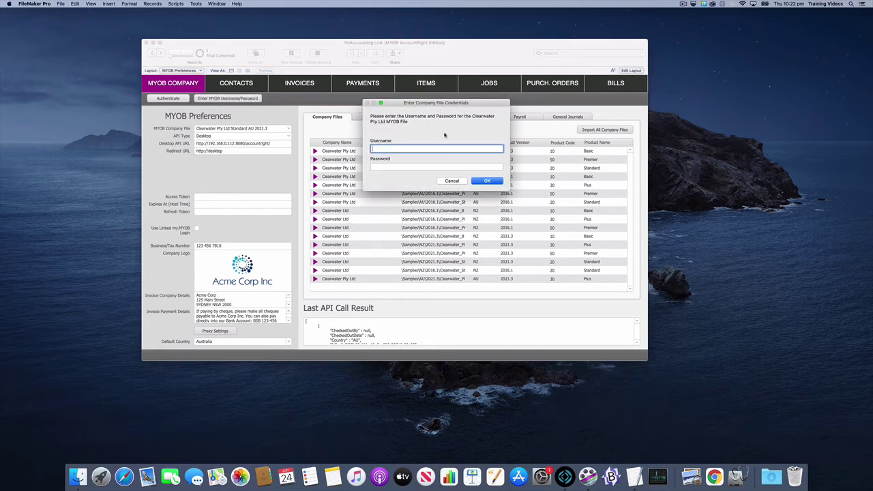
text(Administrator)
click(492, 183)
click(491, 182)
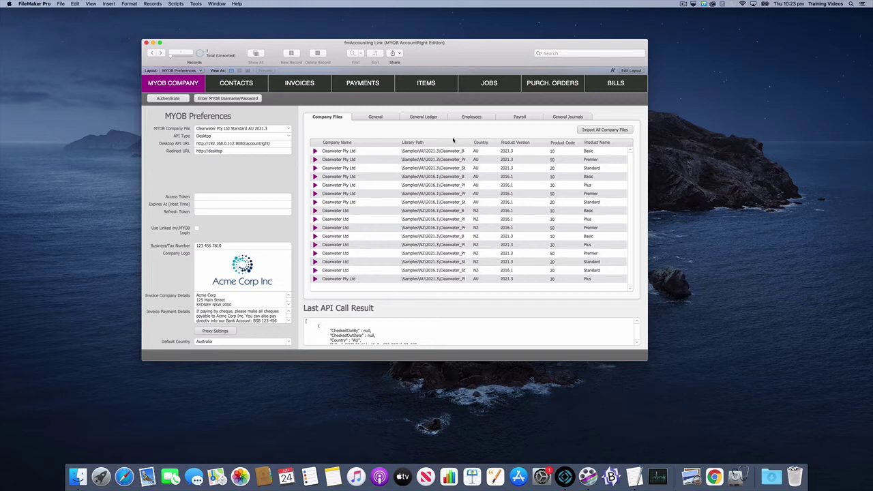
Import the 13 MYOB tax codes, such as ABN, GST 10 and WET 29, into General Ledger.
click(424, 118)
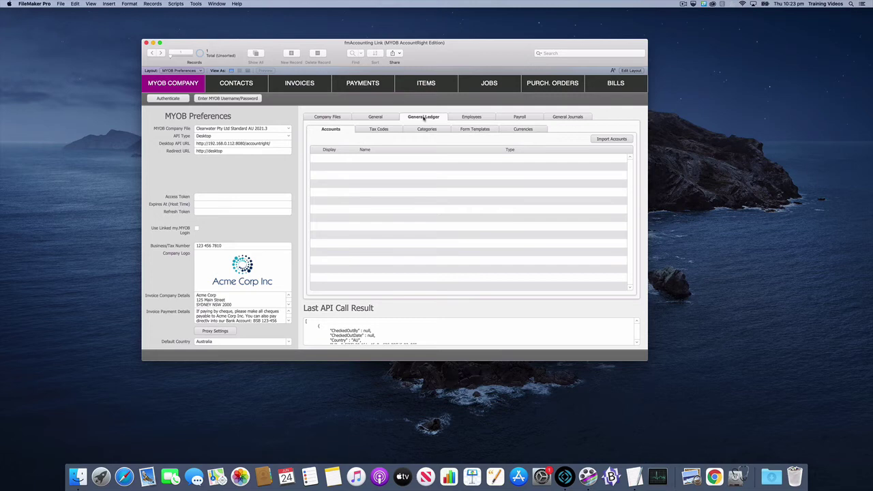
click(377, 131)
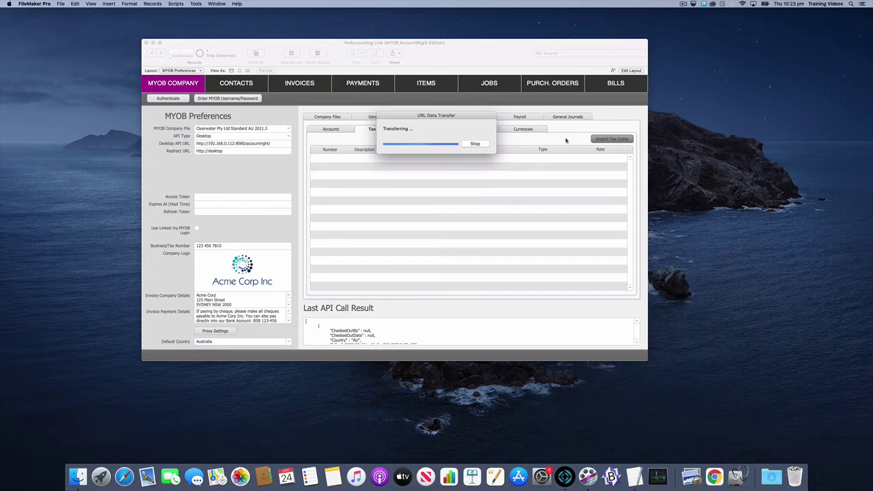
key(Return)
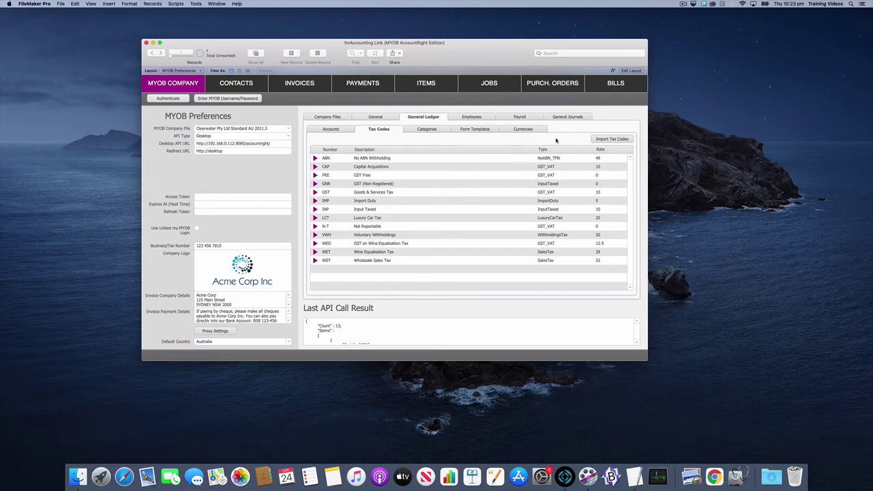
Import the categories and the 37 form templates from MYOB.
click(438, 130)
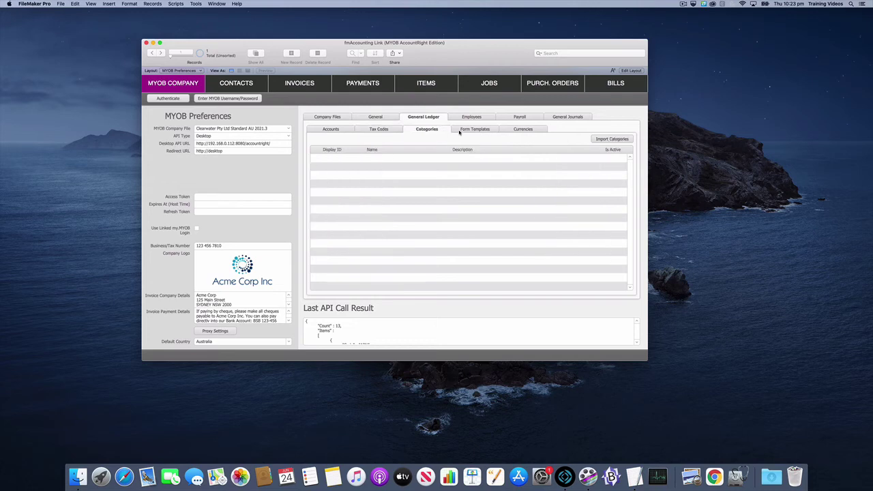
click(610, 141)
click(489, 153)
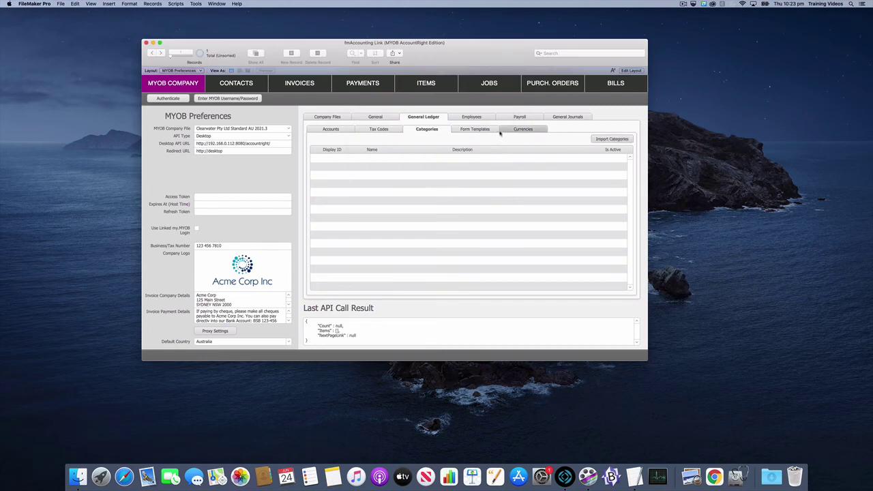
click(496, 131)
click(587, 139)
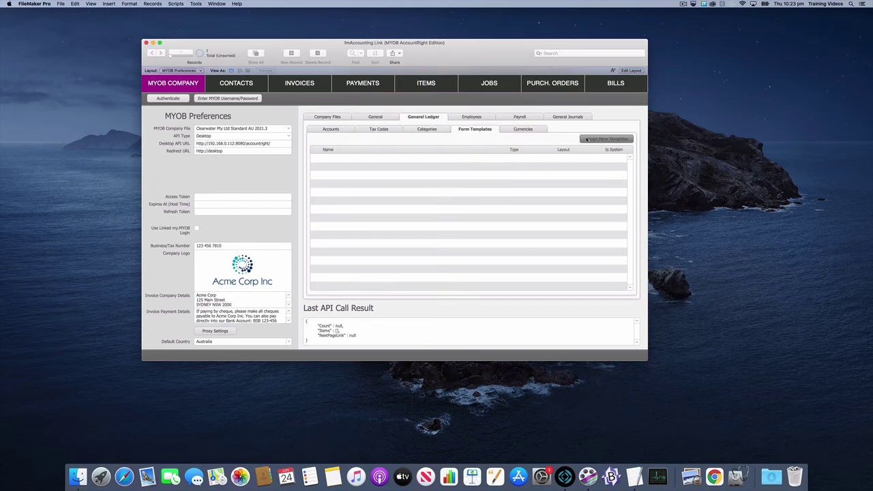
key(Return)
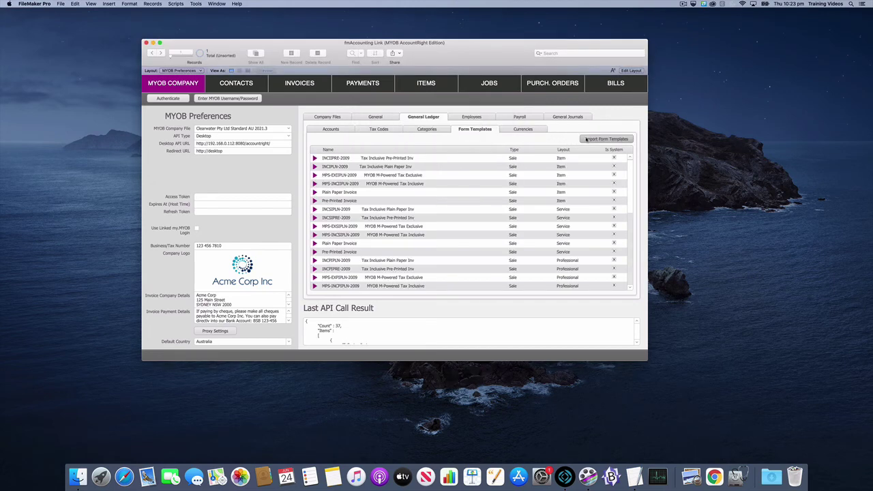
Import the 126 general ledger accounts, starting with 1-0000 Assets, and review the list.
click(342, 132)
click(603, 139)
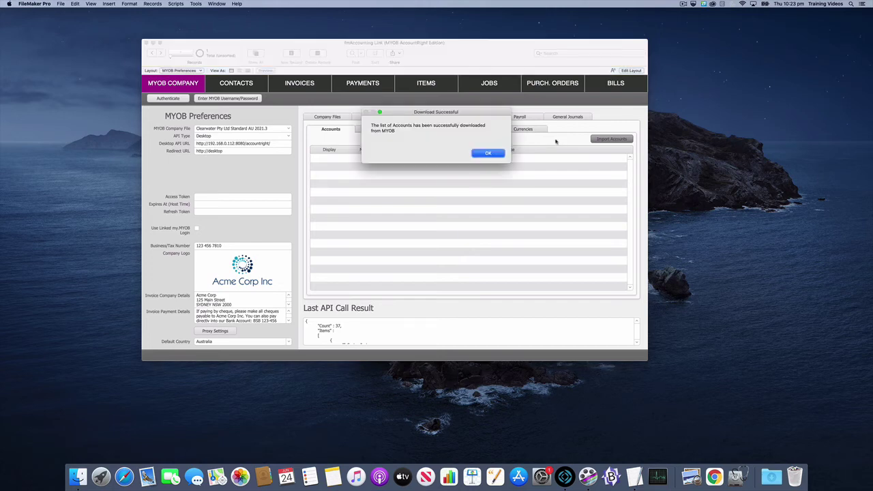
key(Return)
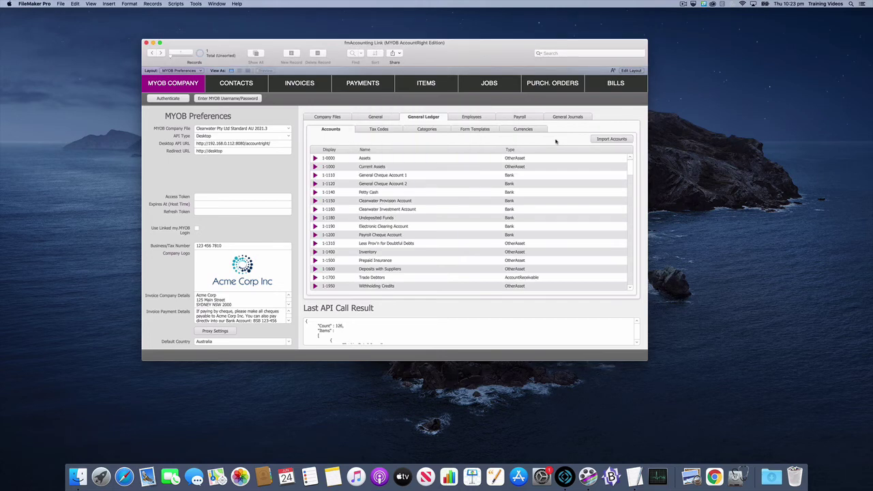
scroll(472, 183, down, 10)
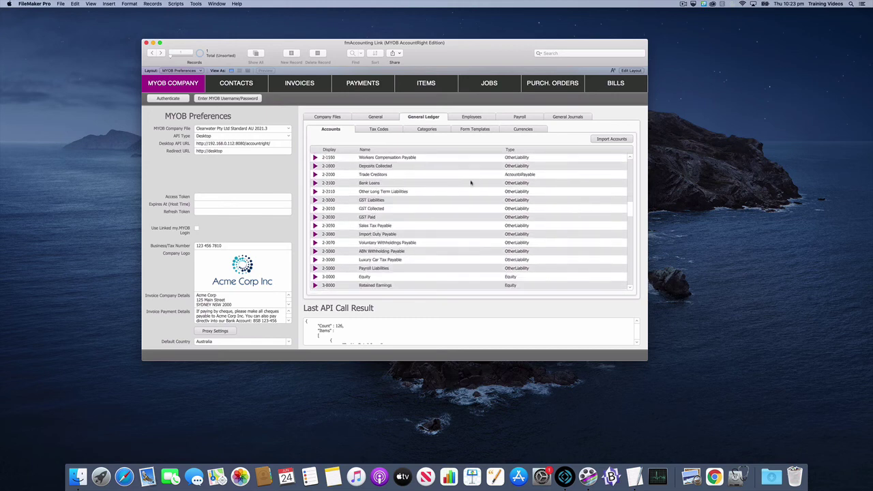
scroll(471, 183, up, 10)
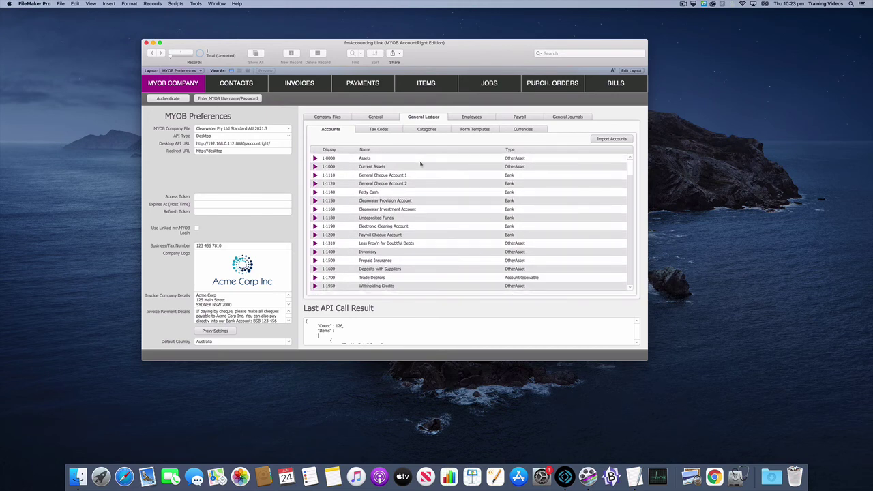